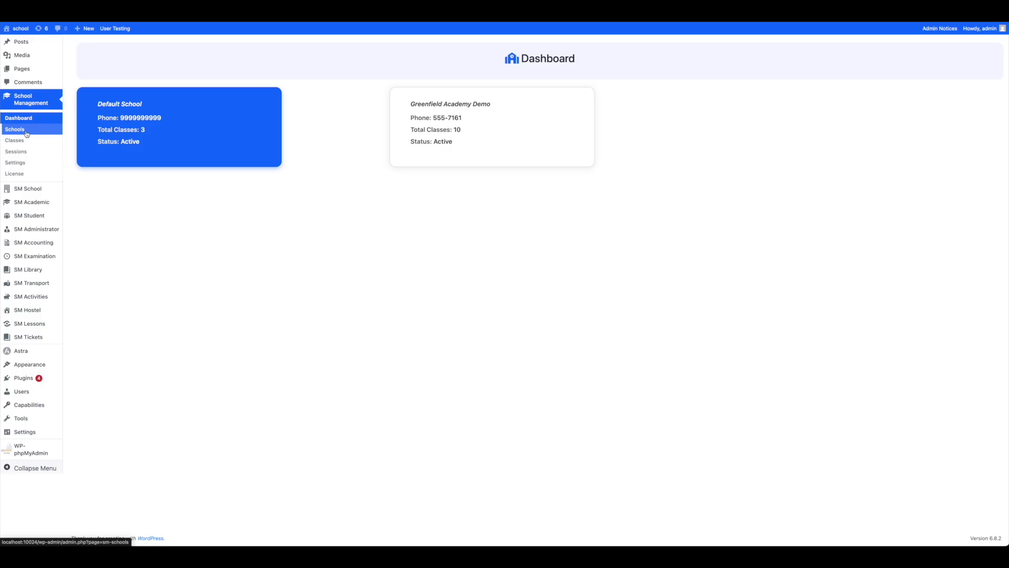
- Start a new school record, name it "Test school" and enter the school's phone number
{"action": "left_click", "coordinate": [26, 133]}
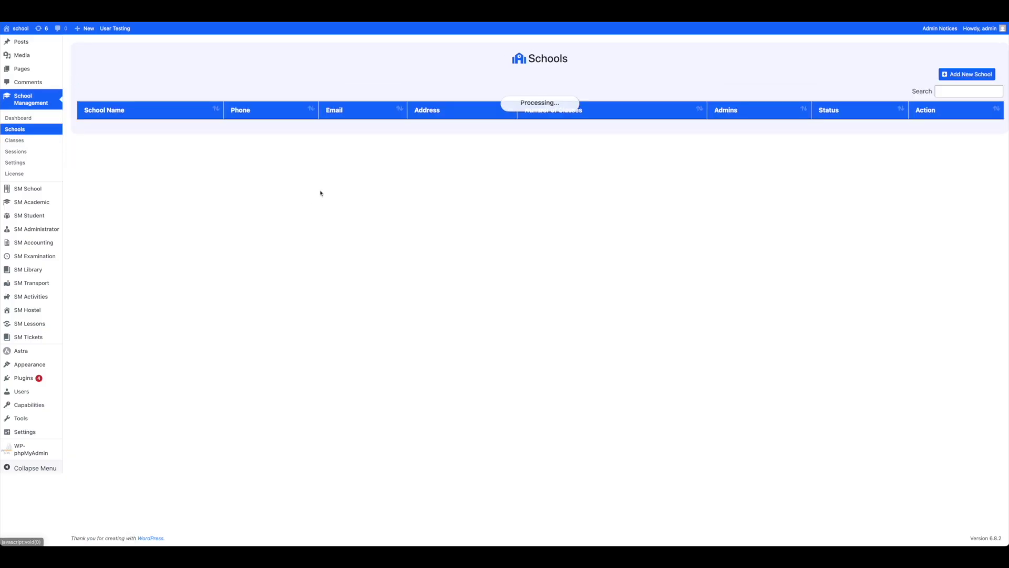
{"action": "left_click", "coordinate": [967, 74]}
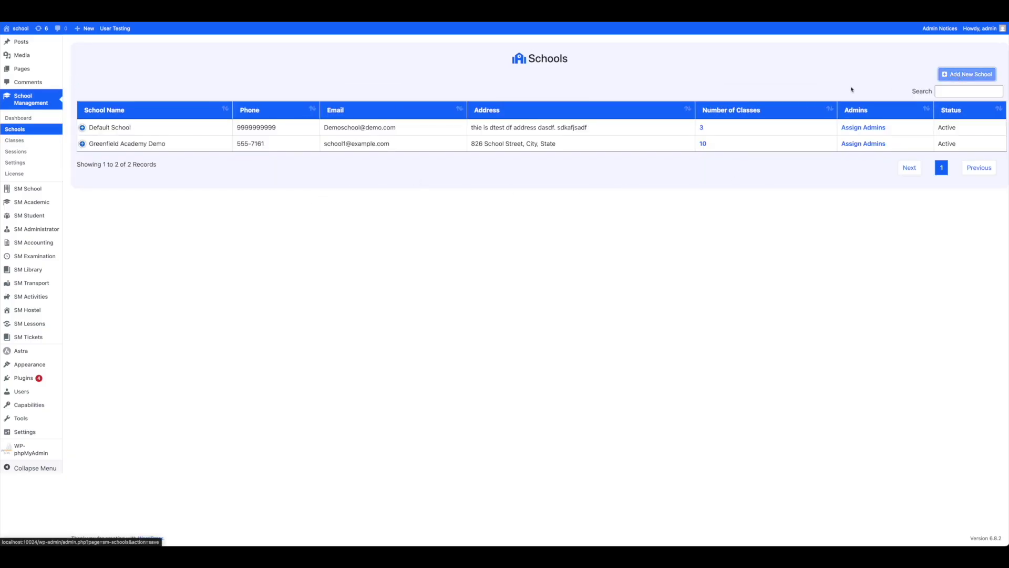
{"action": "left_click", "coordinate": [267, 135]}
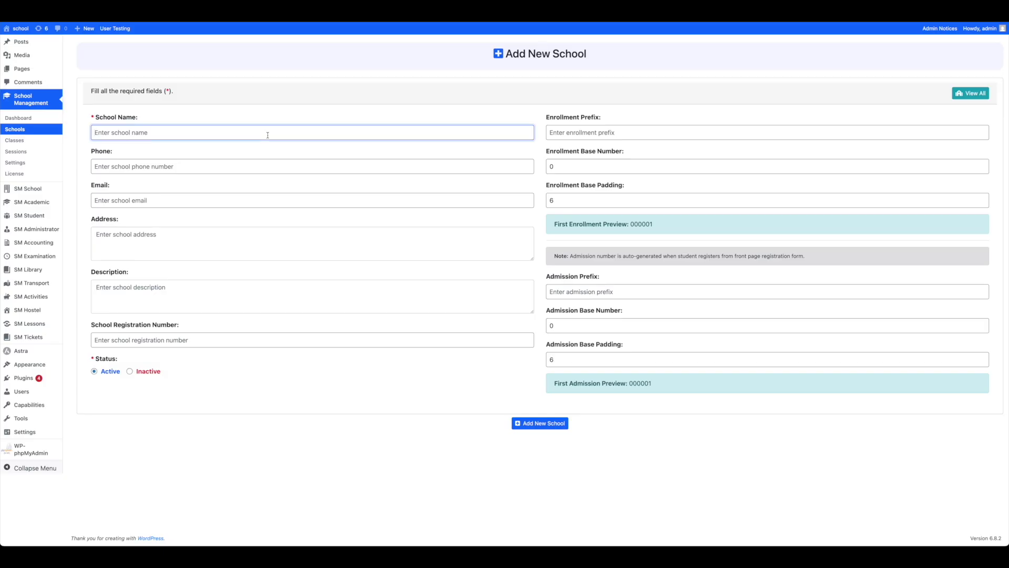
{"action": "type", "text": "TEs"}
{"action": "type", "text": "st school"}
{"action": "key", "text": "Tab"}
{"action": "type", "text": "9999999"}
{"action": "key", "text": "Tab"}
- Fill in the new school's e-mail address
{"action": "type", "text": "test@"}
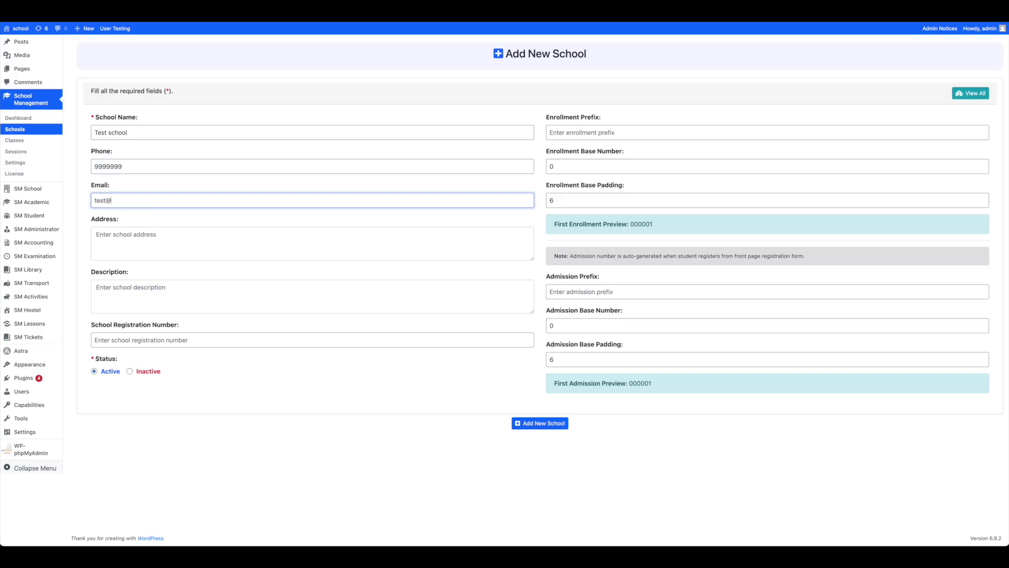
{"action": "type", "text": "gamilc"}
{"action": "key", "text": "BackSpace"}
{"action": "key", "text": "BackSpace"}
{"action": "key", "text": "BackSpace"}
{"action": "key", "text": "BackSpace"}
{"action": "key", "text": "BackSpace"}
{"action": "type", "text": "mailco"}
{"action": "key", "text": "BackSpace"}
{"action": "key", "text": "BackSpace"}
{"action": "type", "text": ".com"}
- Enter the new school's address and its registration number, leaving the description empty
{"action": "key", "text": "Tab"}
{"action": "type", "text": "te"}
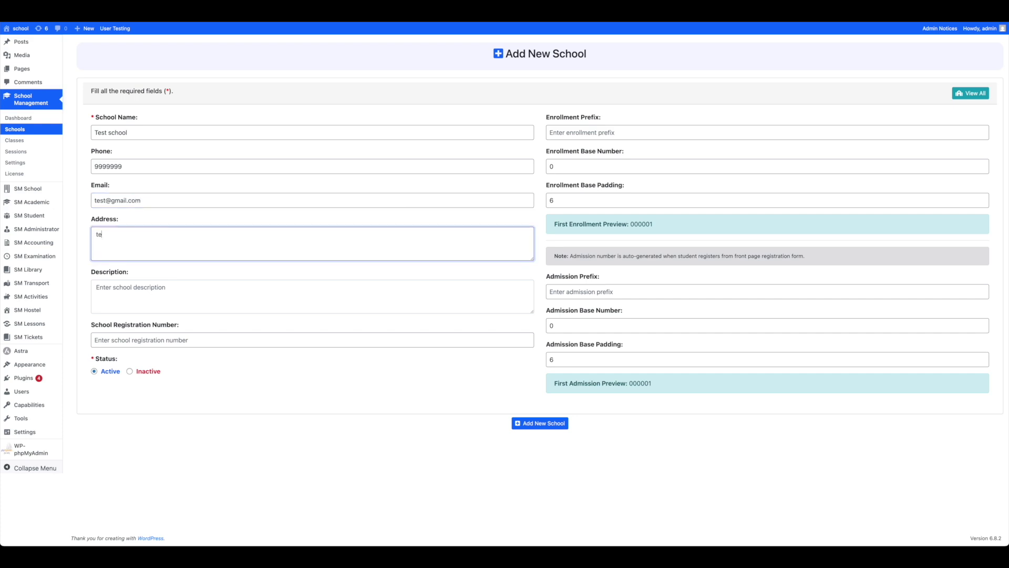
{"action": "type", "text": "st address"}
{"action": "key", "text": "Tab"}
{"action": "left_click", "coordinate": [162, 342]}
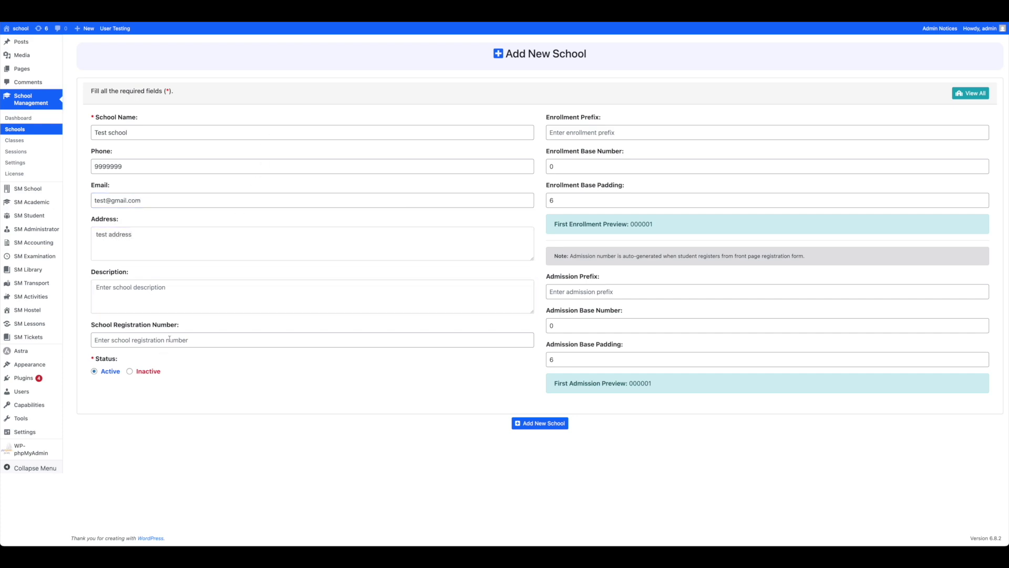
{"action": "type", "text": "123444"}
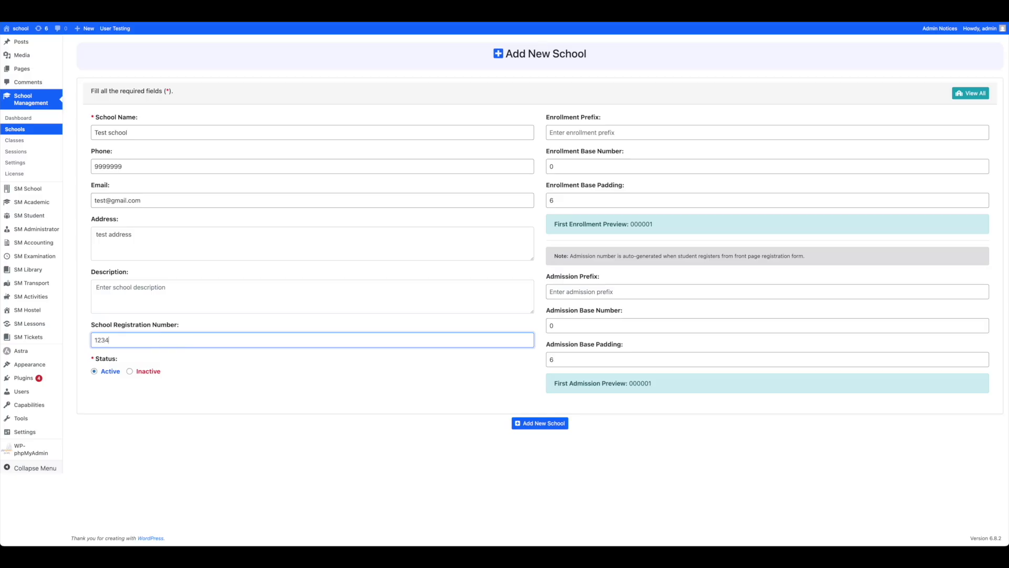
- Set the school's enrollment prefix to EN and the enrollment base number to 0001
{"action": "left_click", "coordinate": [582, 132]}
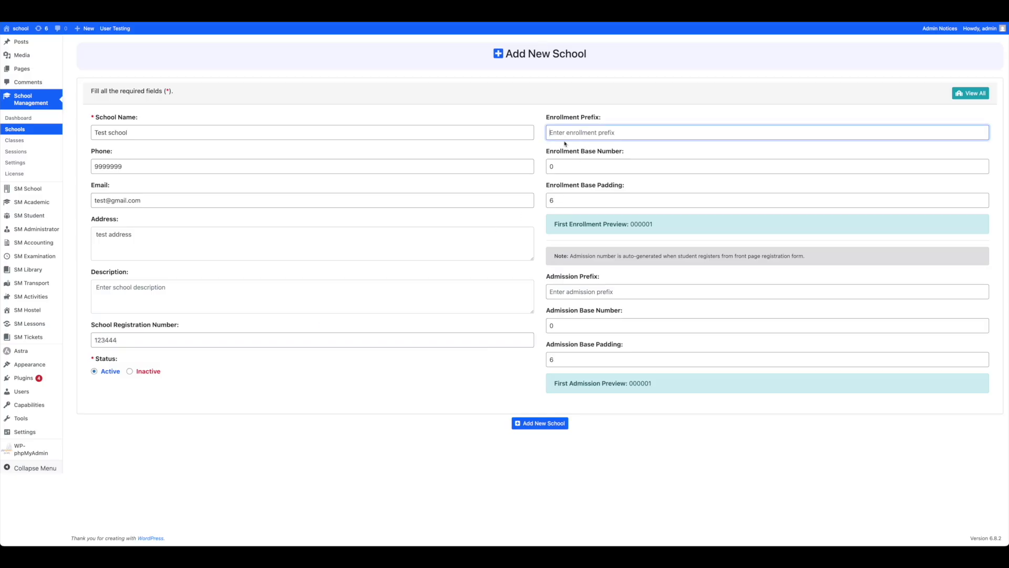
{"action": "type", "text": "EN"}
{"action": "key", "text": "Tab"}
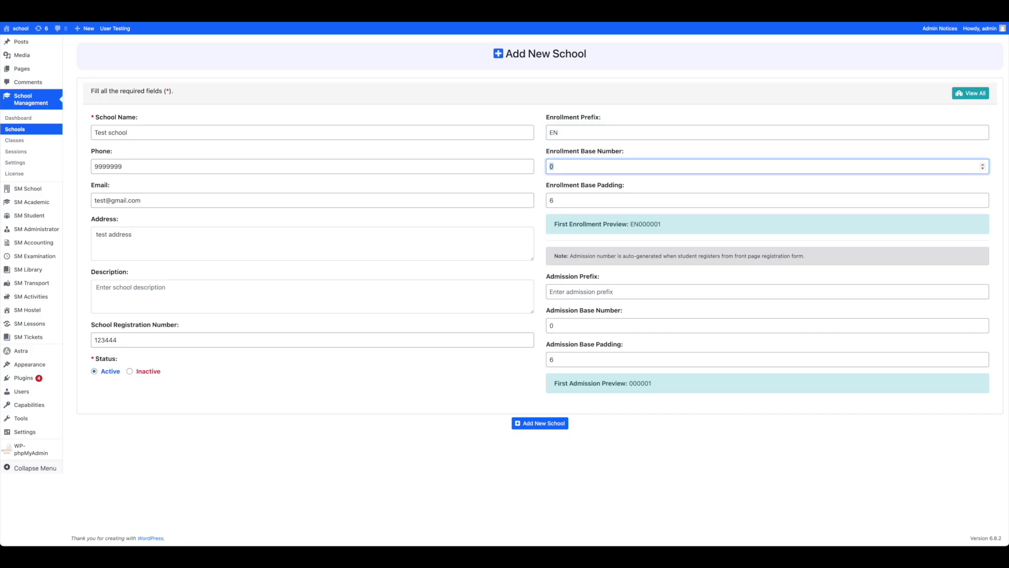
{"action": "key", "text": "BackSpace"}
{"action": "type", "text": "0001"}
{"action": "left_click_drag", "start_coordinate": [673, 223], "coordinate": [630, 225]}
- Set the school's admission prefix to AD and the admission base padding to 3
{"action": "left_click", "coordinate": [569, 292]}
{"action": "type", "text": "AD"}
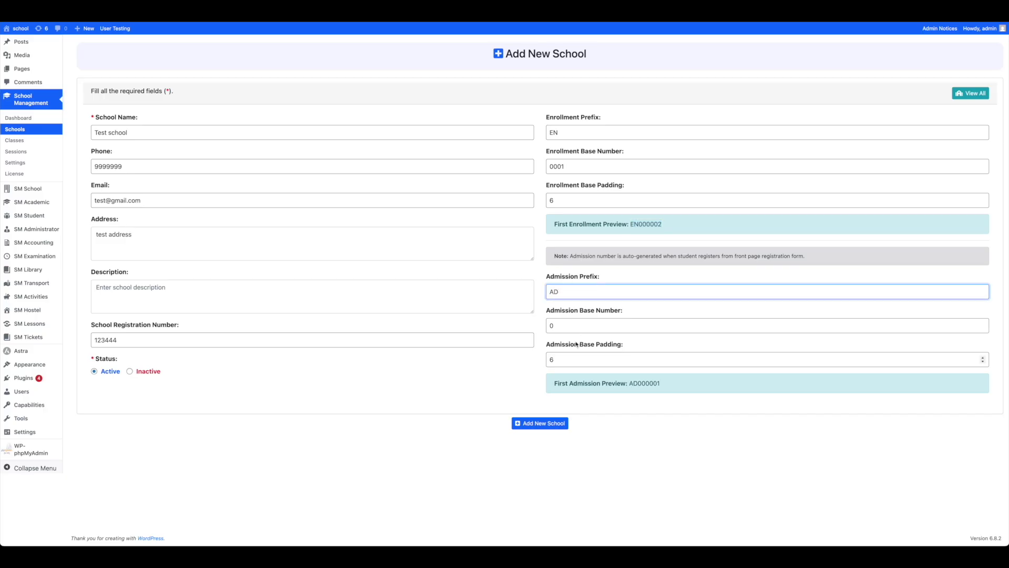
{"action": "double_click", "coordinate": [561, 359]}
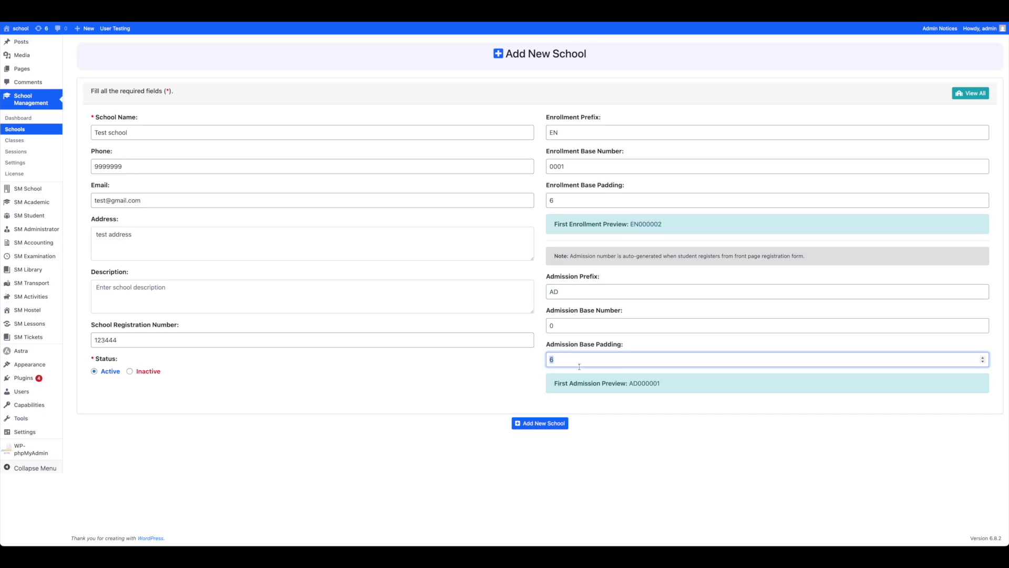
{"action": "type", "text": "3"}
{"action": "left_click_drag", "start_coordinate": [652, 383], "coordinate": [632, 382]}
- Set the enrollment base padding to 3 and save the new school
{"action": "left_click", "coordinate": [970, 200]}
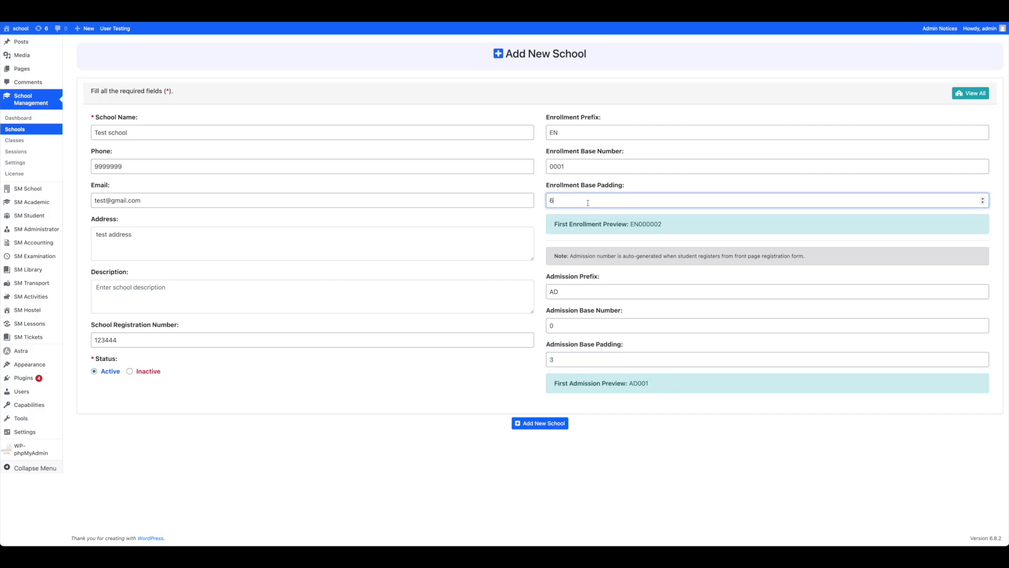
{"action": "key", "text": "BackSpace"}
{"action": "type", "text": "3"}
{"action": "left_click", "coordinate": [541, 319]}
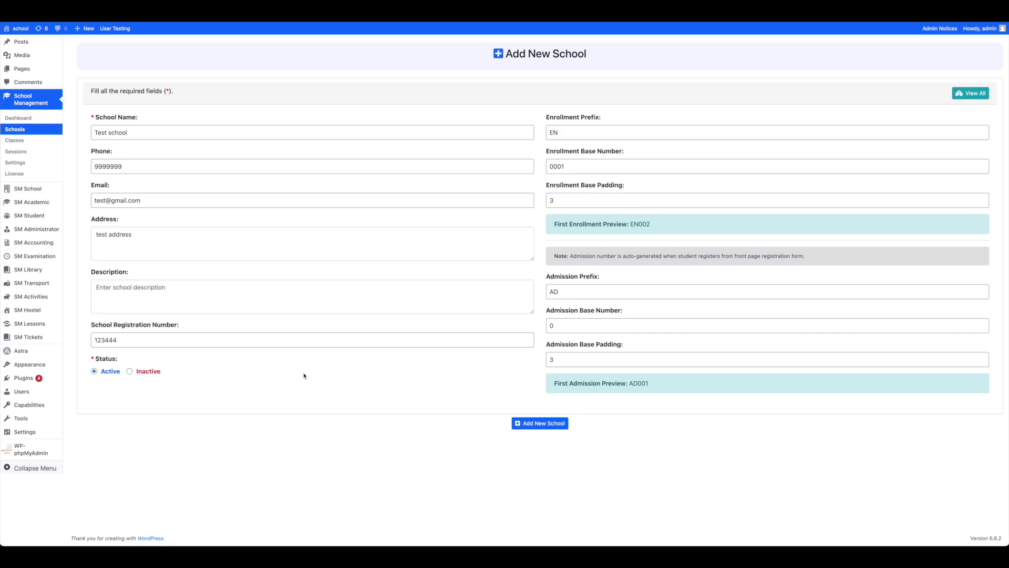
{"action": "left_click", "coordinate": [565, 424]}
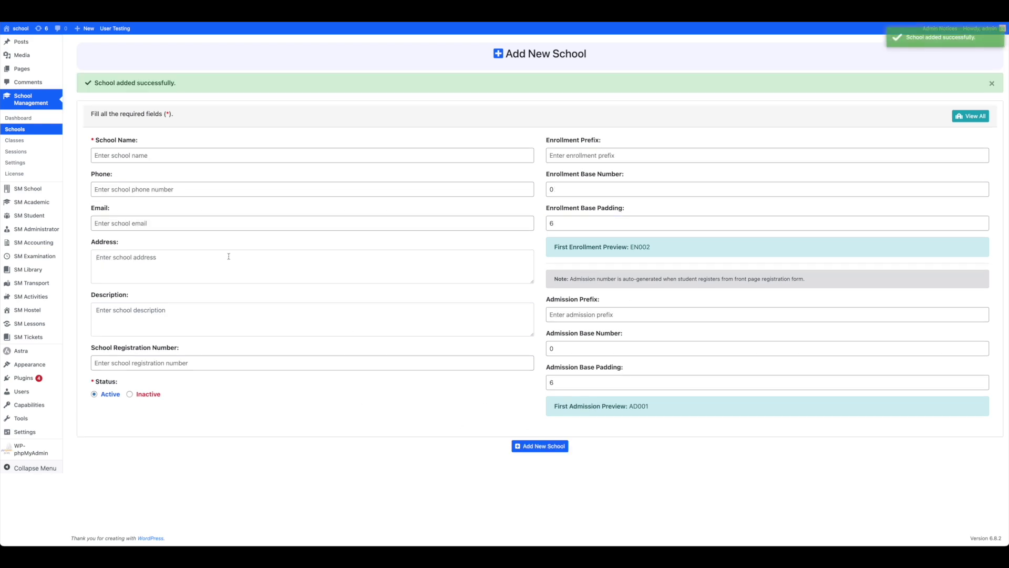
- Assign the 10th, 11th and 12th classes to Test school from the schools list
{"action": "left_click", "coordinate": [15, 129]}
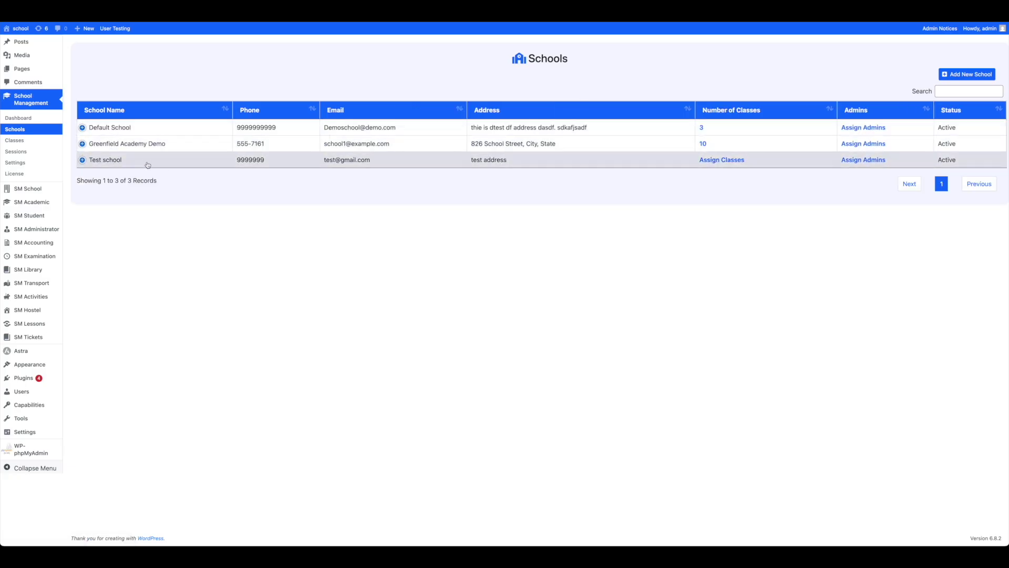
{"action": "left_click", "coordinate": [723, 161]}
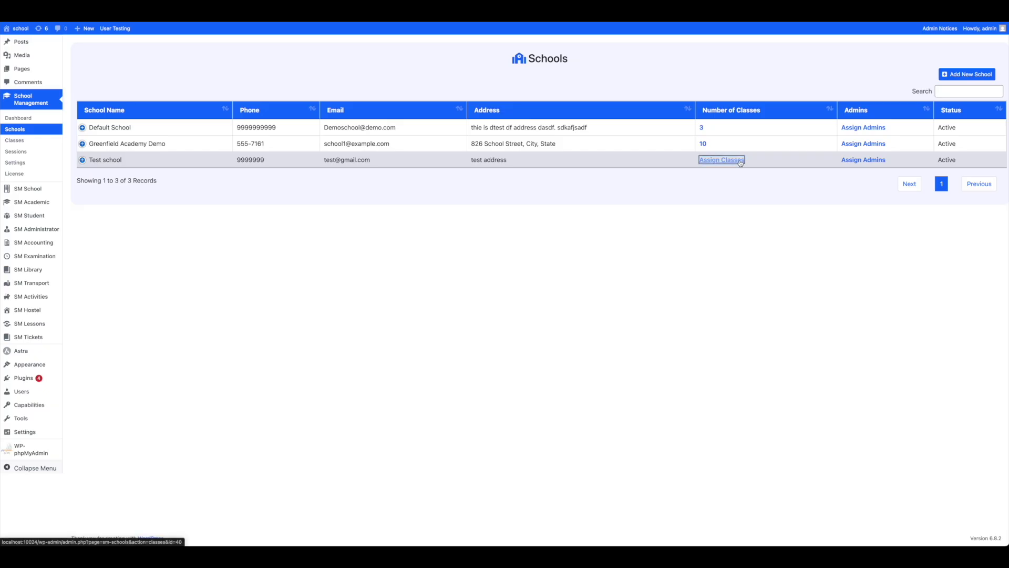
{"action": "left_click", "coordinate": [677, 151]}
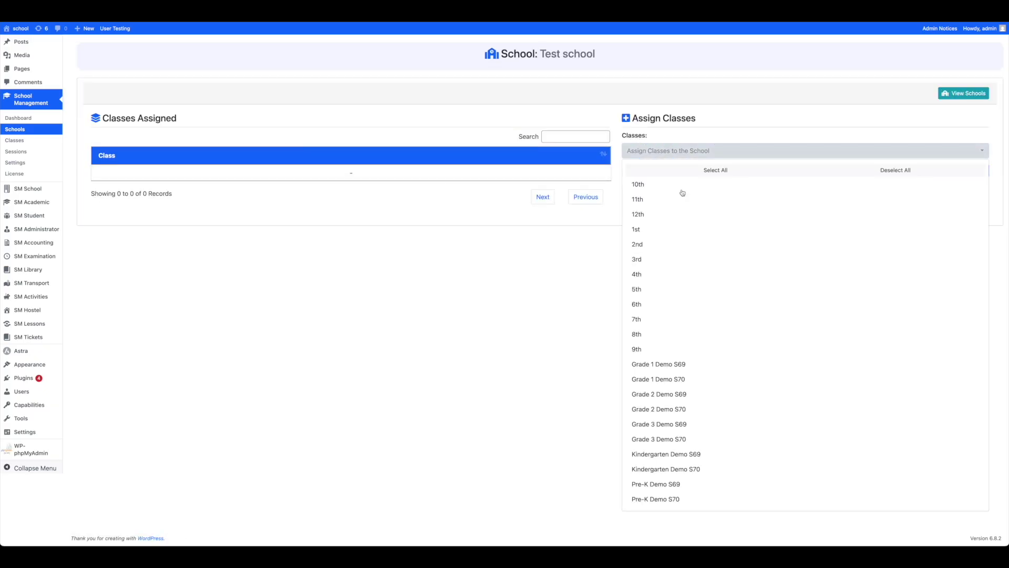
{"action": "left_click", "coordinate": [646, 184]}
{"action": "left_click", "coordinate": [648, 200]}
{"action": "left_click", "coordinate": [648, 214]}
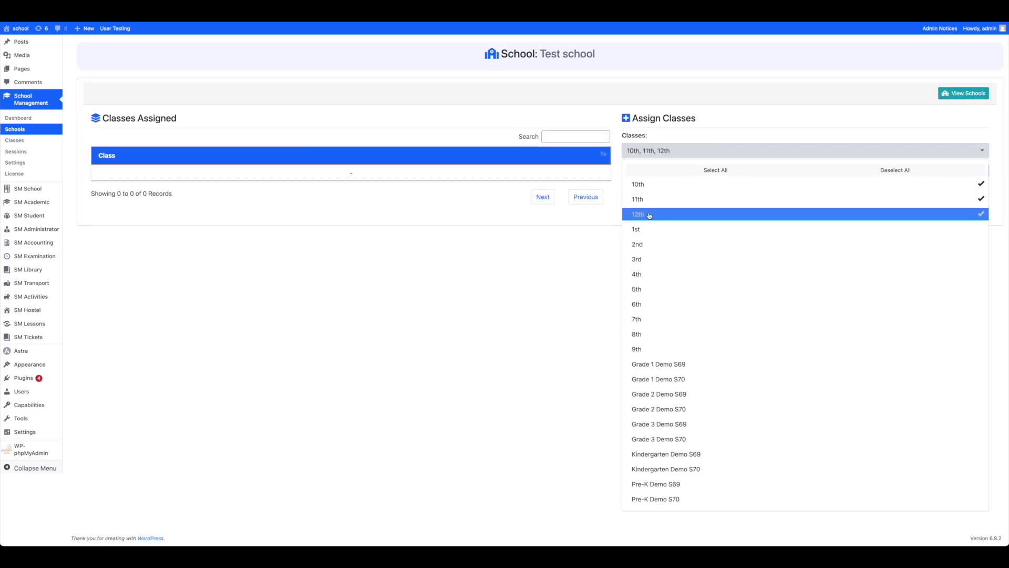
{"action": "left_click", "coordinate": [593, 244]}
{"action": "left_click", "coordinate": [963, 170]}
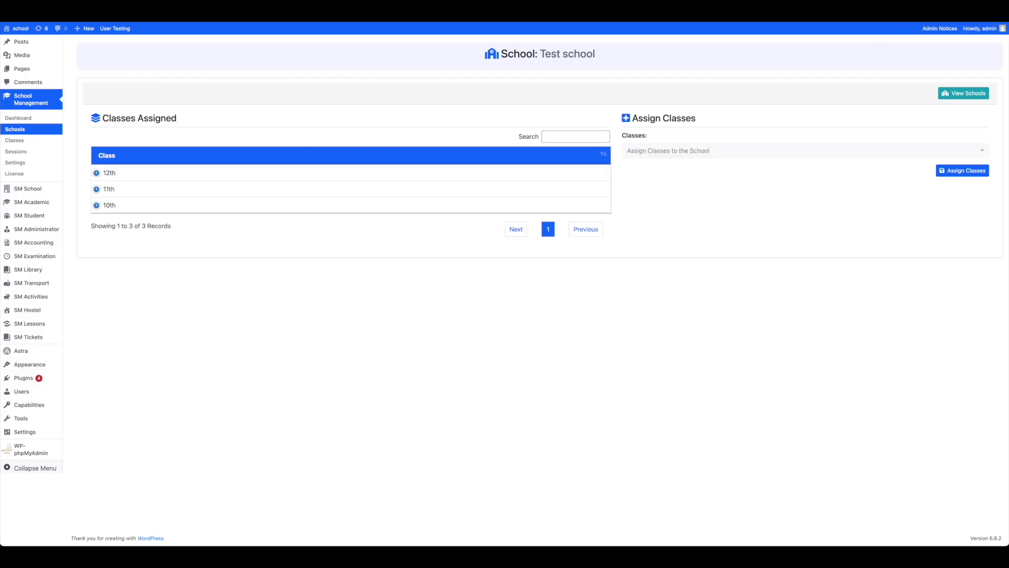
- Open the admin assignment form for Test school and examine the name and username fields for an existing user
{"action": "left_click", "coordinate": [15, 129]}
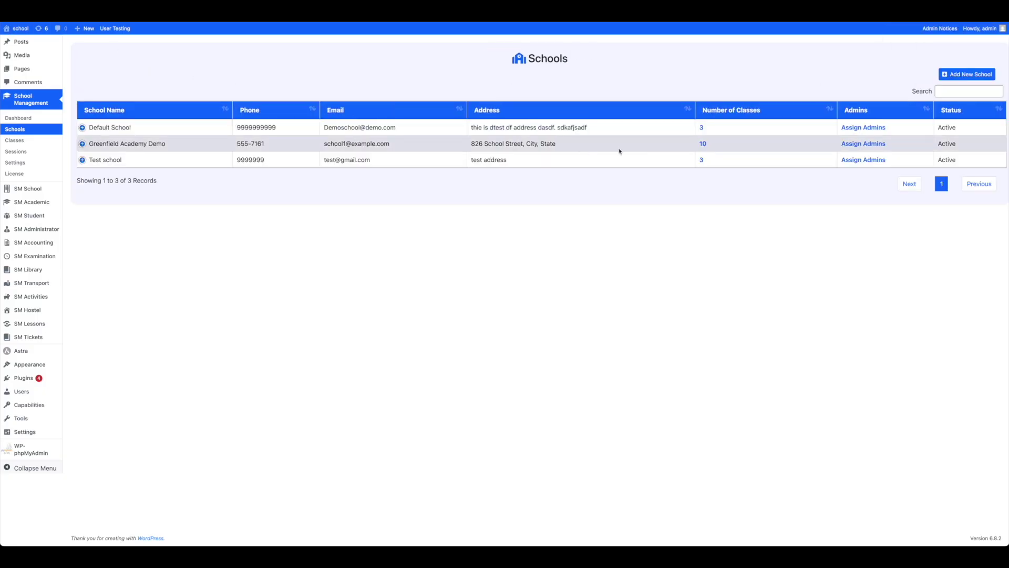
{"action": "left_click", "coordinate": [863, 160]}
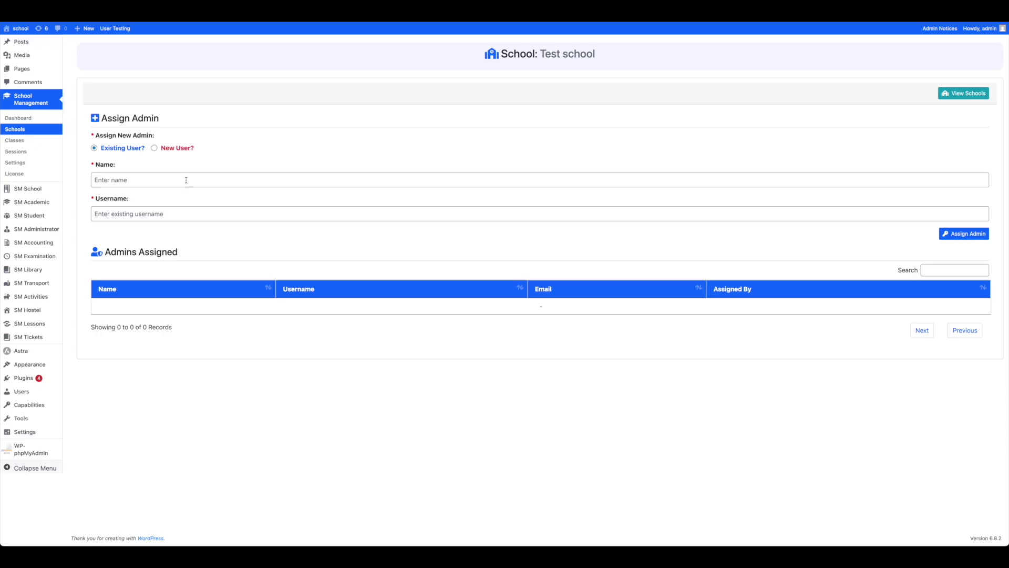
{"action": "left_click", "coordinate": [186, 181]}
{"action": "left_click", "coordinate": [186, 215]}
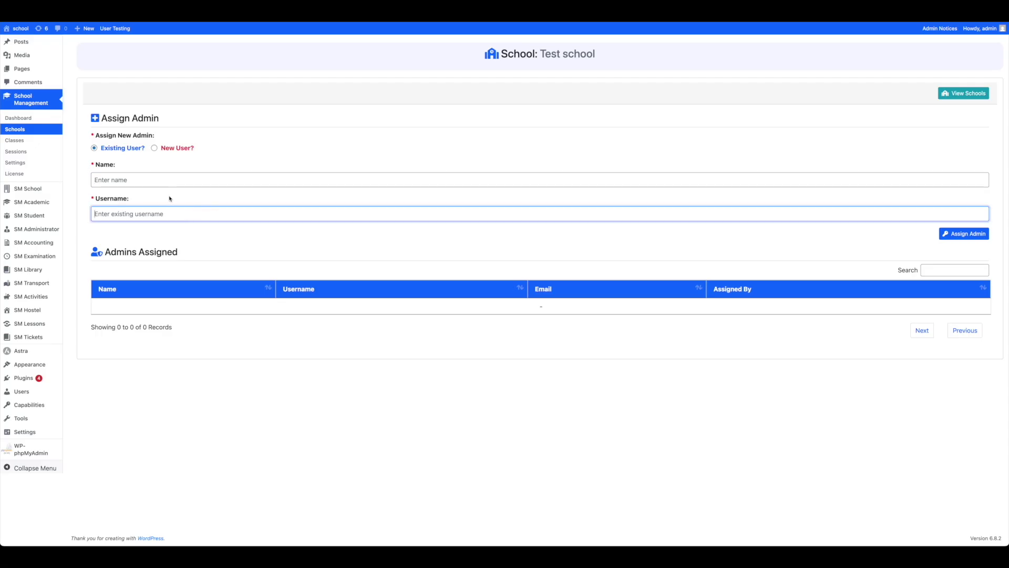
- View the list of classes and check the actions offered for the 12th class
{"action": "left_click", "coordinate": [14, 140]}
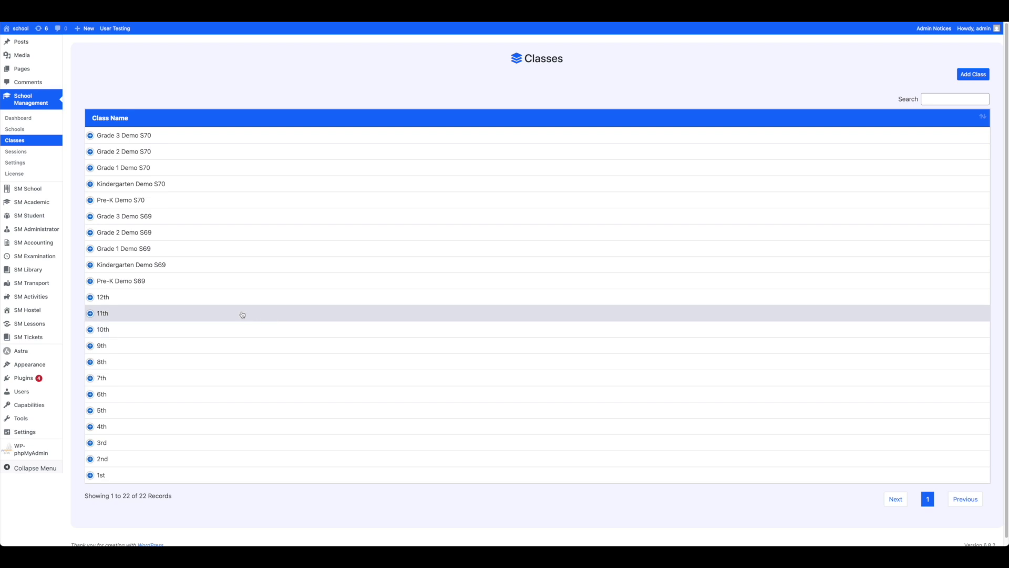
{"action": "left_click", "coordinate": [104, 299]}
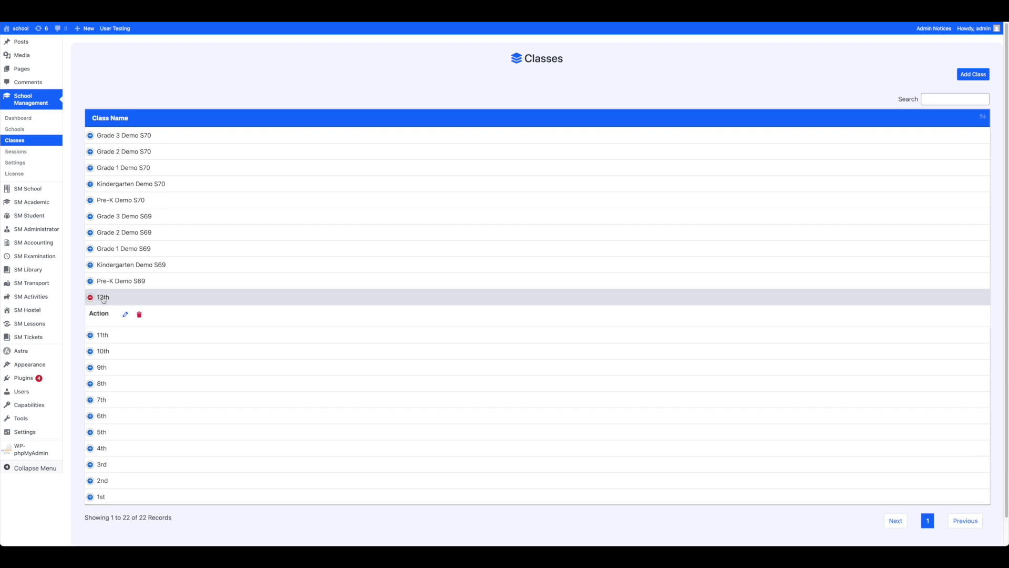
{"action": "left_click", "coordinate": [105, 299]}
- Open the 2026-2027 session for editing and review its name, start date and end date
{"action": "left_click", "coordinate": [16, 152]}
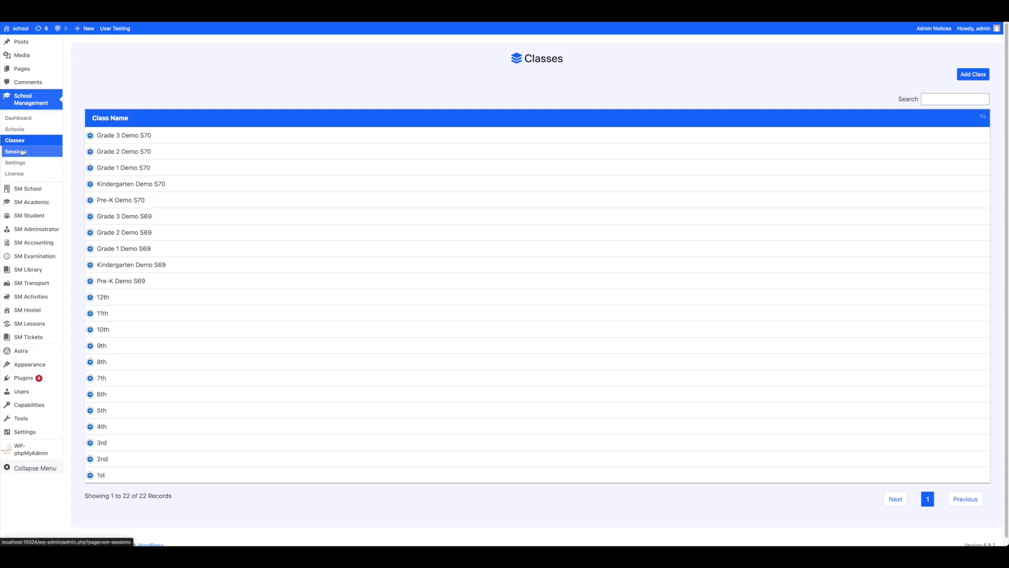
{"action": "left_click", "coordinate": [127, 202]}
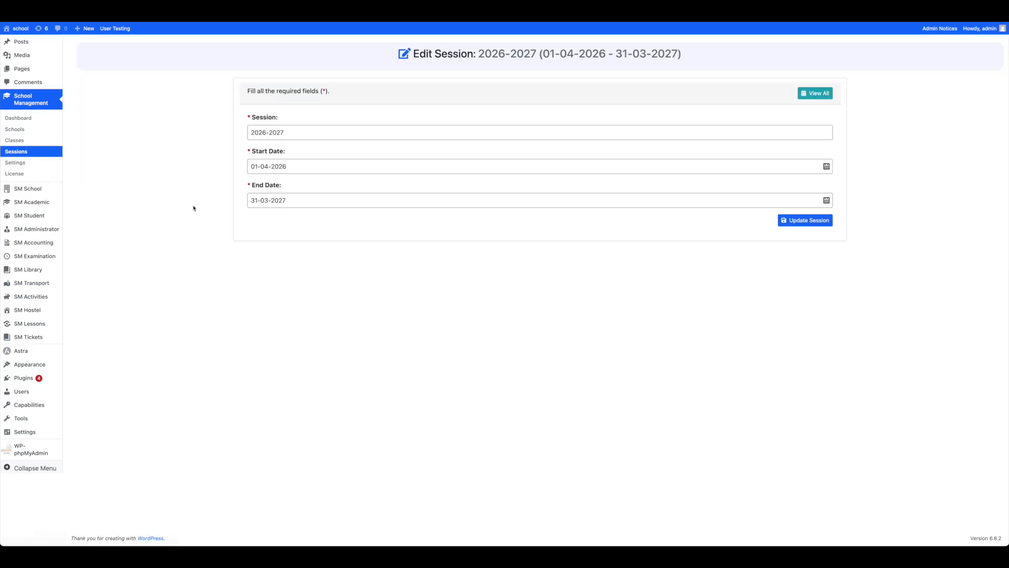
{"action": "left_click_drag", "start_coordinate": [314, 137], "coordinate": [219, 138]}
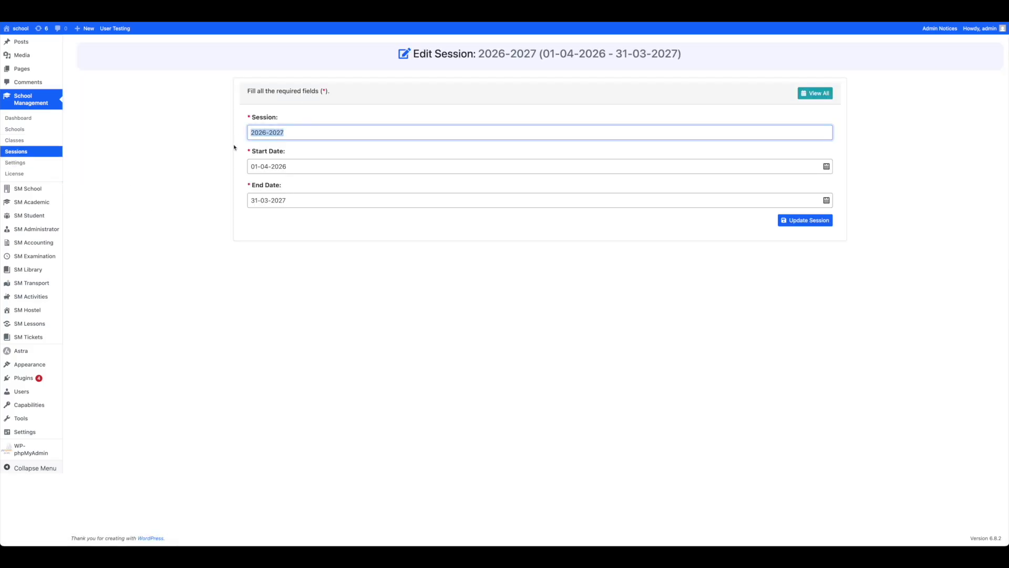
{"action": "left_click", "coordinate": [315, 143]}
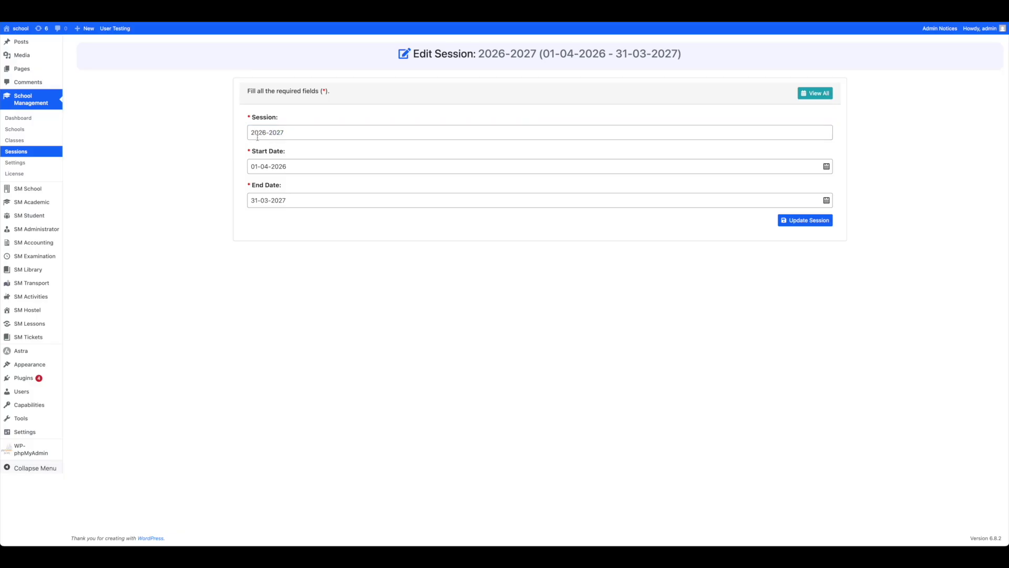
{"action": "left_click", "coordinate": [284, 136]}
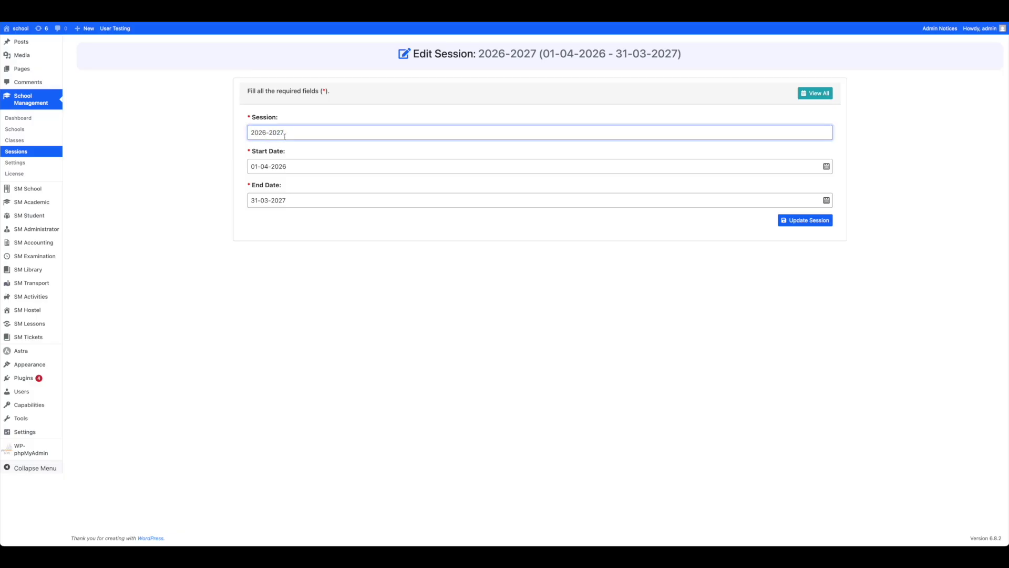
{"action": "left_click", "coordinate": [297, 170]}
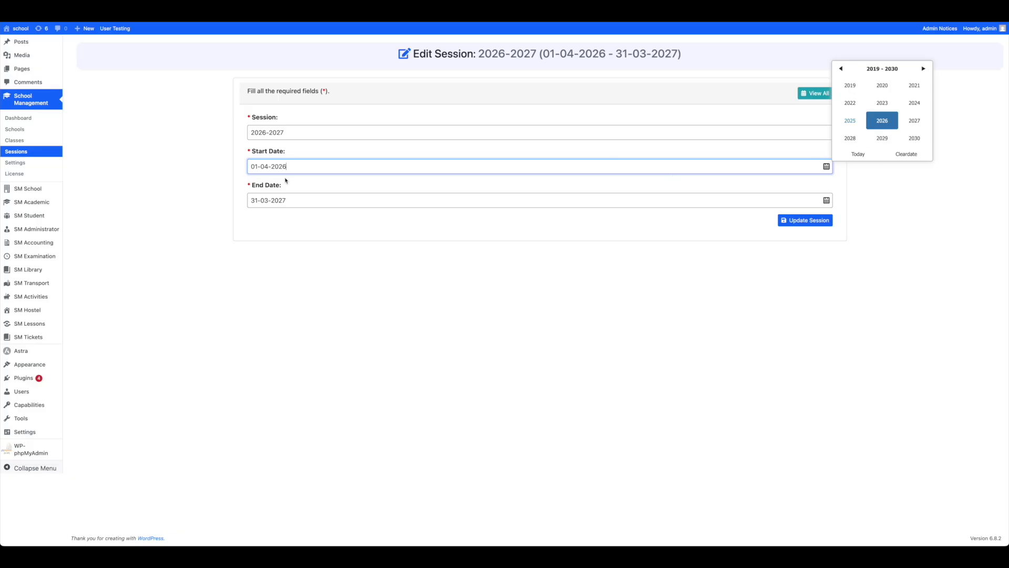
{"action": "left_click", "coordinate": [286, 180]}
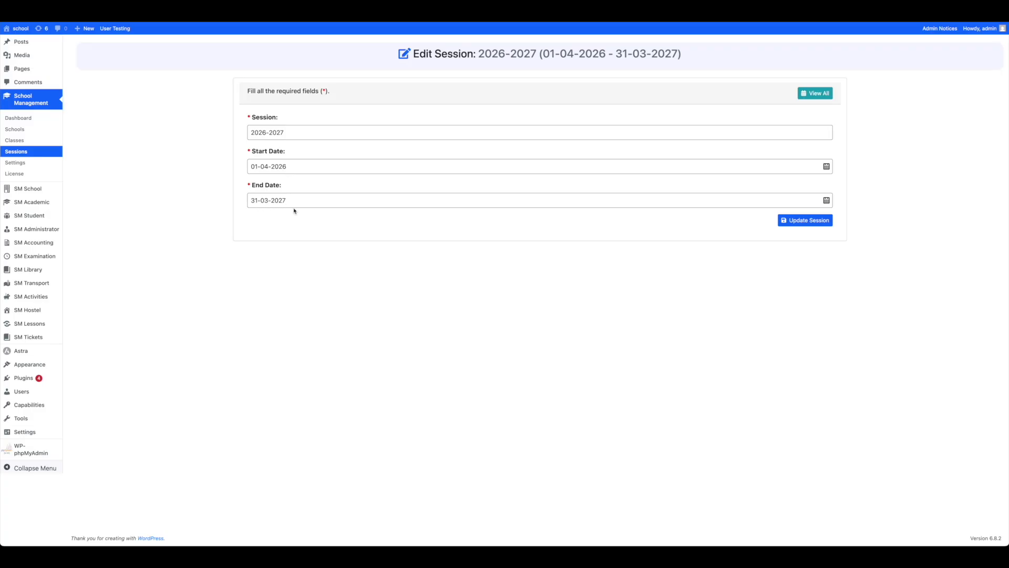
- Disable the library menu on the dashboard in the school plugin's general settings and save them
{"action": "left_click", "coordinate": [16, 163]}
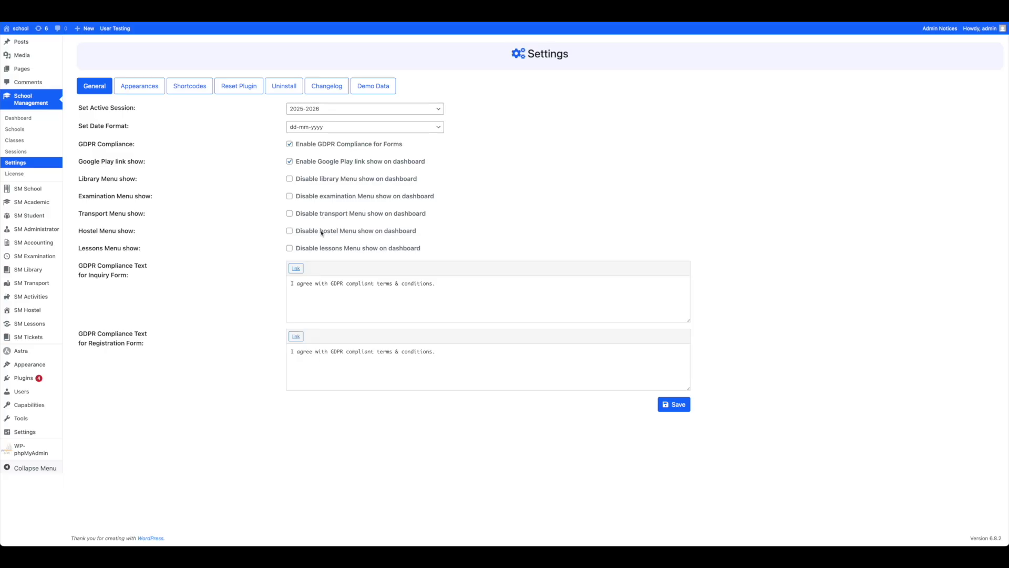
{"action": "mouse_move", "coordinate": [28, 284]}
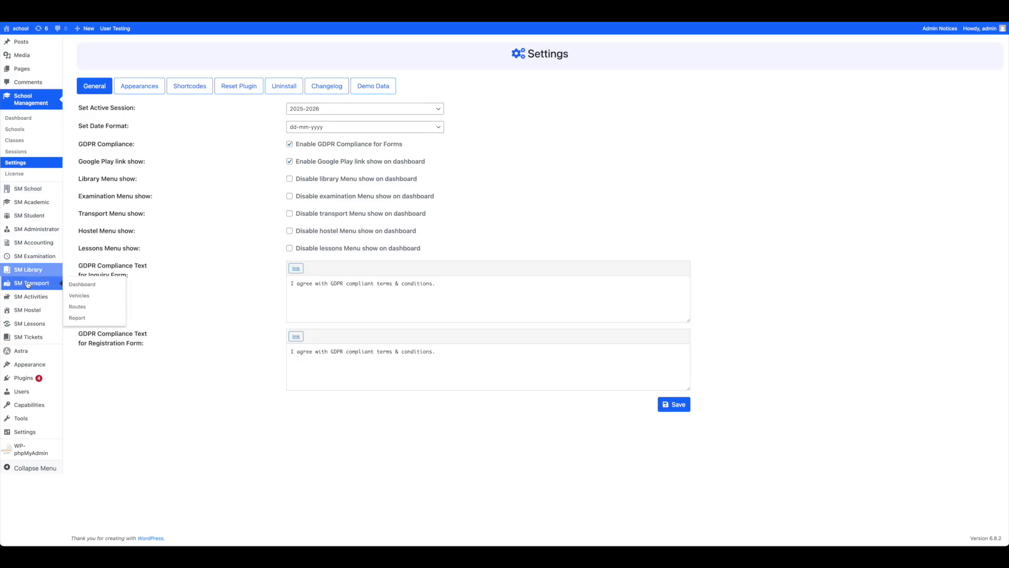
{"action": "left_click", "coordinate": [293, 182]}
{"action": "left_click", "coordinate": [683, 404]}
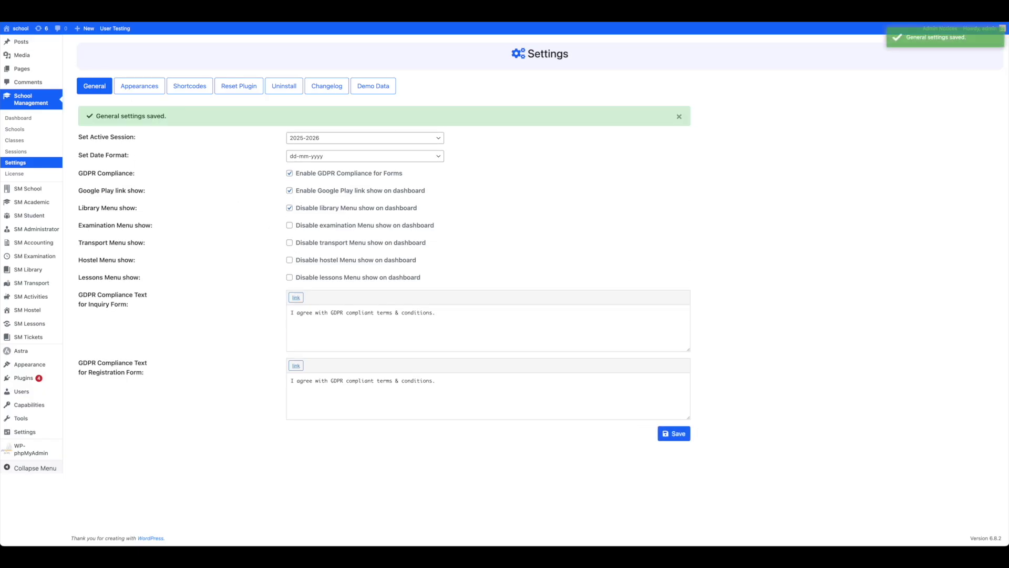
- Turn off the custom color scheme in the plugin's appearance settings and save them
{"action": "left_click", "coordinate": [141, 89]}
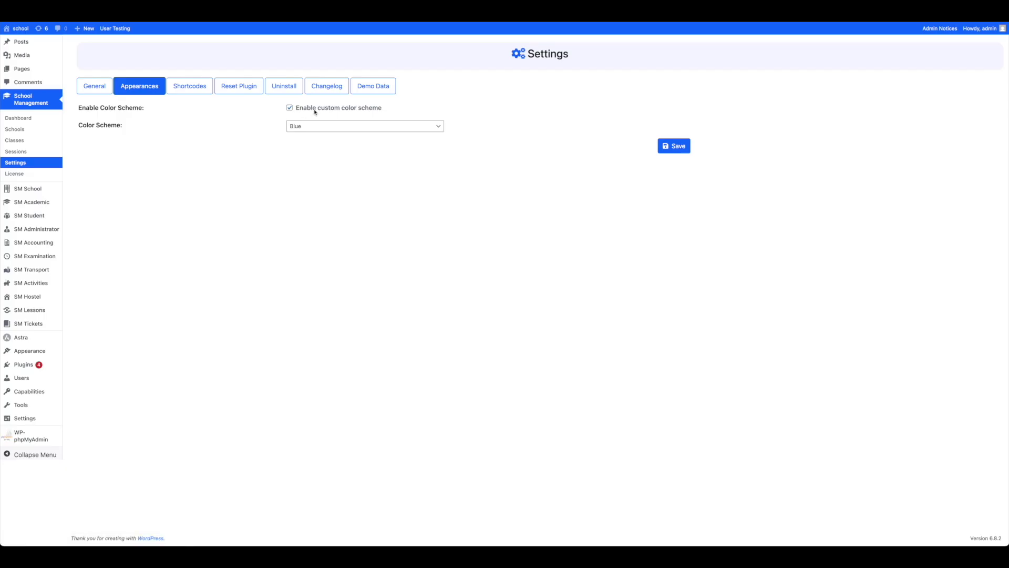
{"action": "left_click", "coordinate": [316, 109]}
{"action": "left_click", "coordinate": [674, 145]}
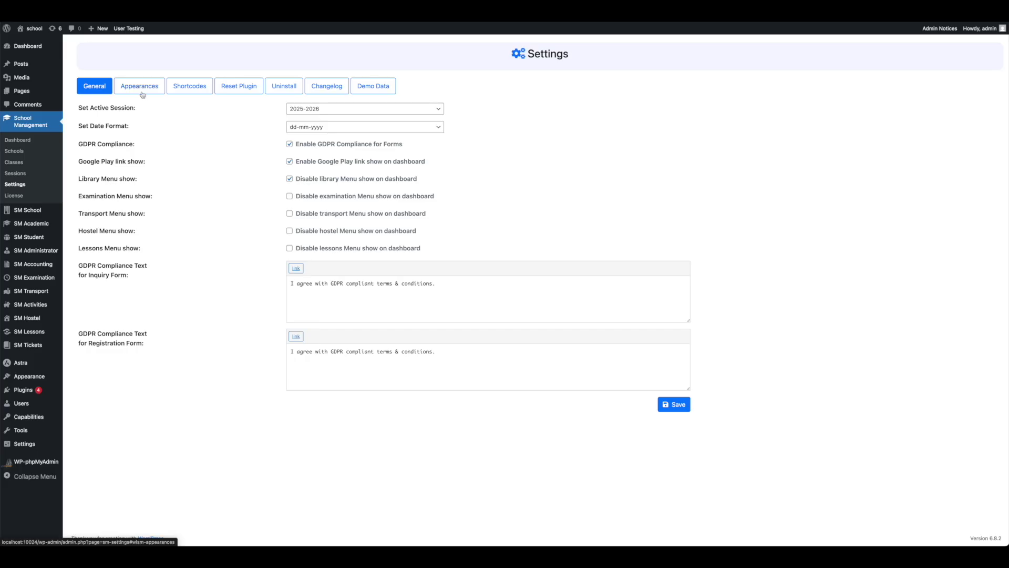
- Enable the custom color scheme in the appearance settings, set it to Purple and save
{"action": "left_click", "coordinate": [141, 87]}
{"action": "left_click", "coordinate": [313, 109]}
{"action": "left_click", "coordinate": [304, 127]}
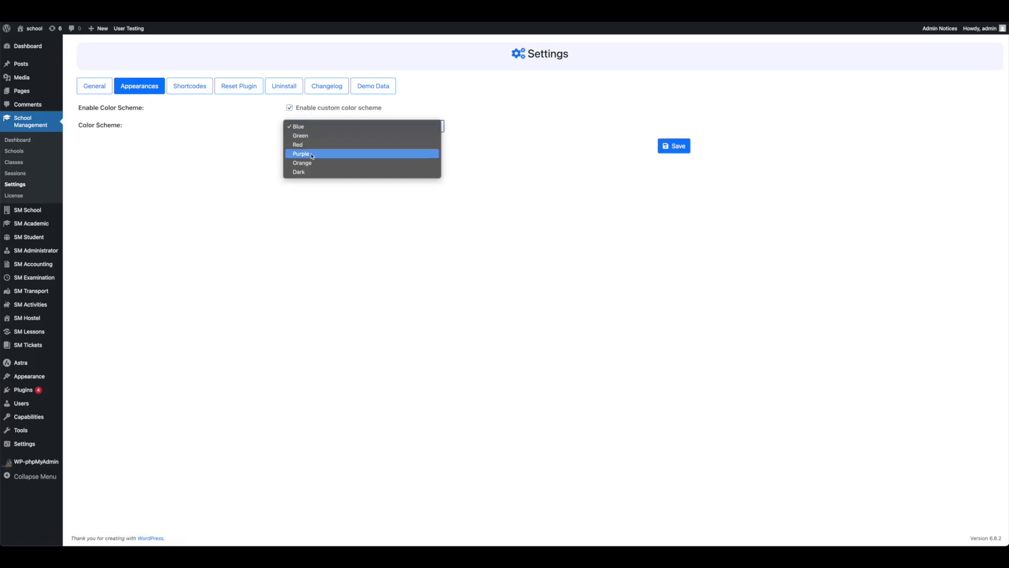
{"action": "left_click", "coordinate": [312, 155]}
{"action": "left_click", "coordinate": [676, 149]}
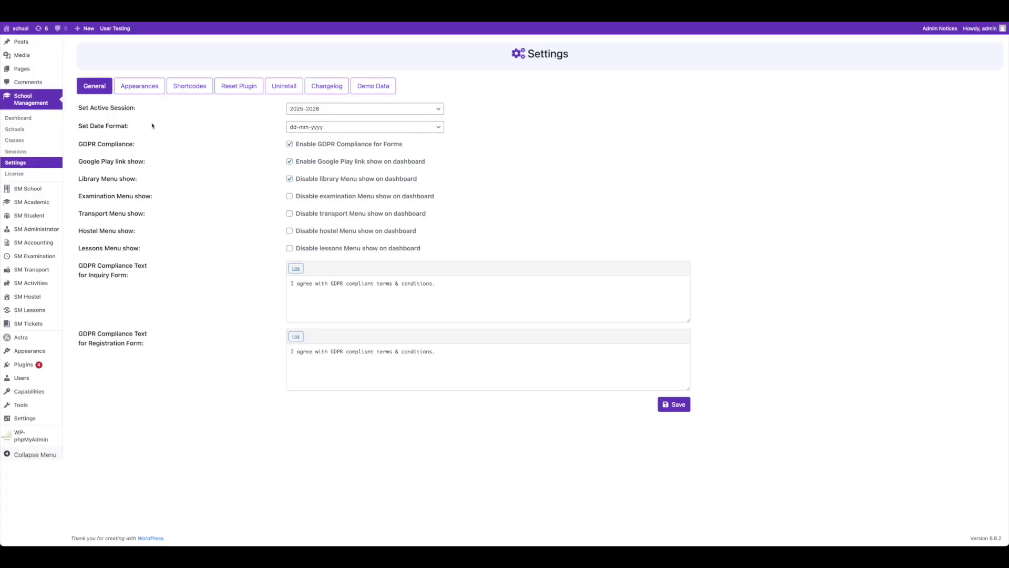
- Review the plugin's available shortcodes and copy the one for the admission inquiry form
{"action": "left_click", "coordinate": [188, 86]}
{"action": "scroll", "coordinate": [193, 234], "scroll_direction": "down", "scroll_amount": 2}
{"action": "scroll", "coordinate": [192, 234], "scroll_direction": "up", "scroll_amount": 2}
{"action": "left_click", "coordinate": [189, 245]}
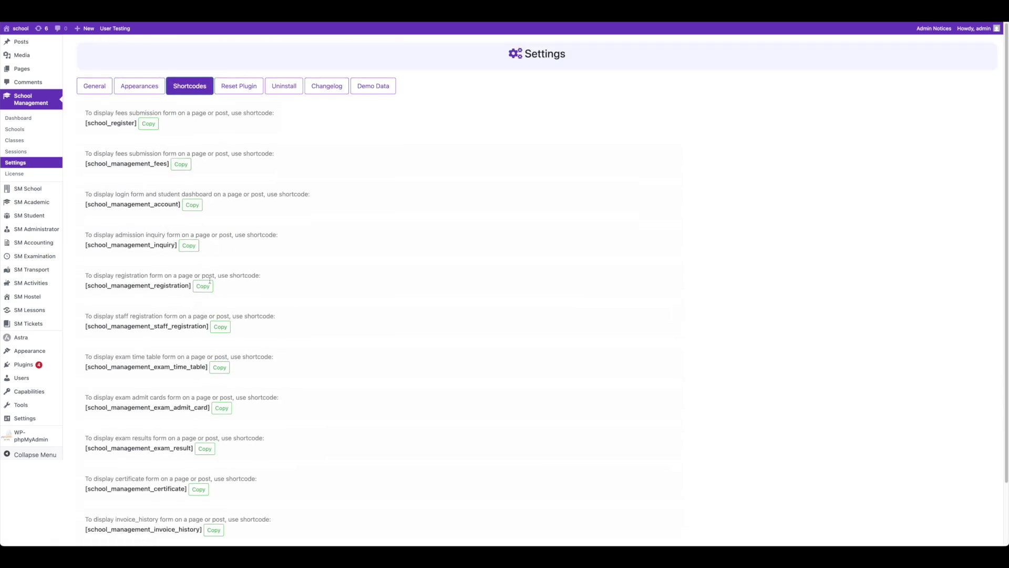
{"action": "scroll", "coordinate": [204, 298], "scroll_direction": "down", "scroll_amount": 2}
{"action": "scroll", "coordinate": [214, 323], "scroll_direction": "up", "scroll_amount": 2}
{"action": "mouse_move", "coordinate": [45, 192]}
- Review the plugin's reset options, the delete-data-on-uninstall setting and the changelog
{"action": "left_click", "coordinate": [237, 87]}
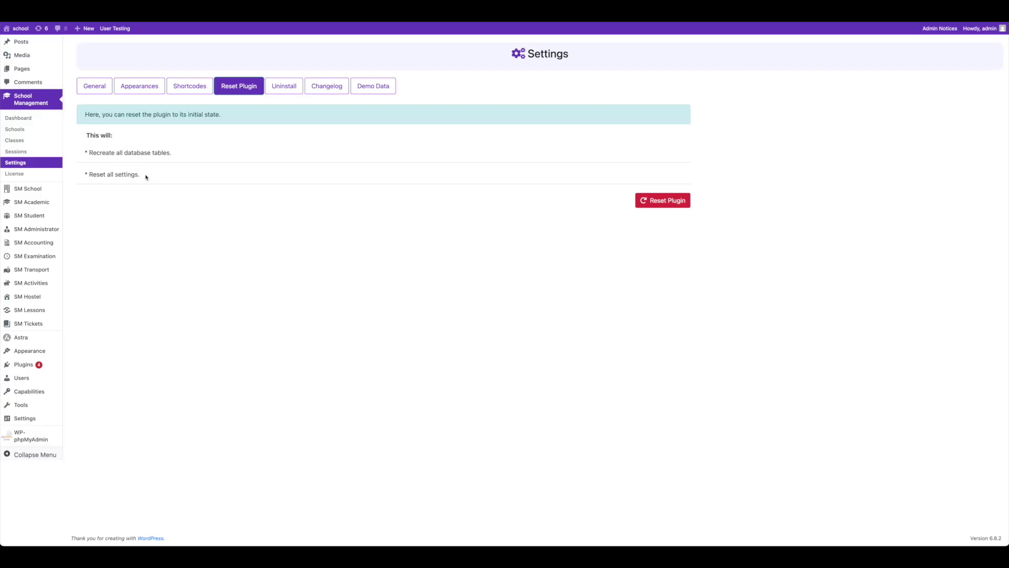
{"action": "left_click", "coordinate": [286, 88]}
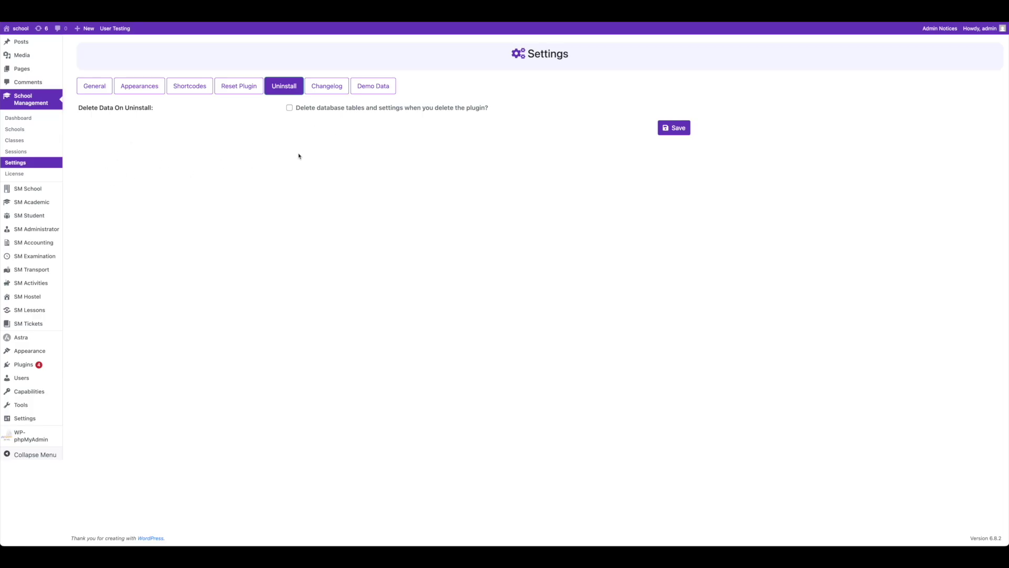
{"action": "left_click", "coordinate": [331, 87]}
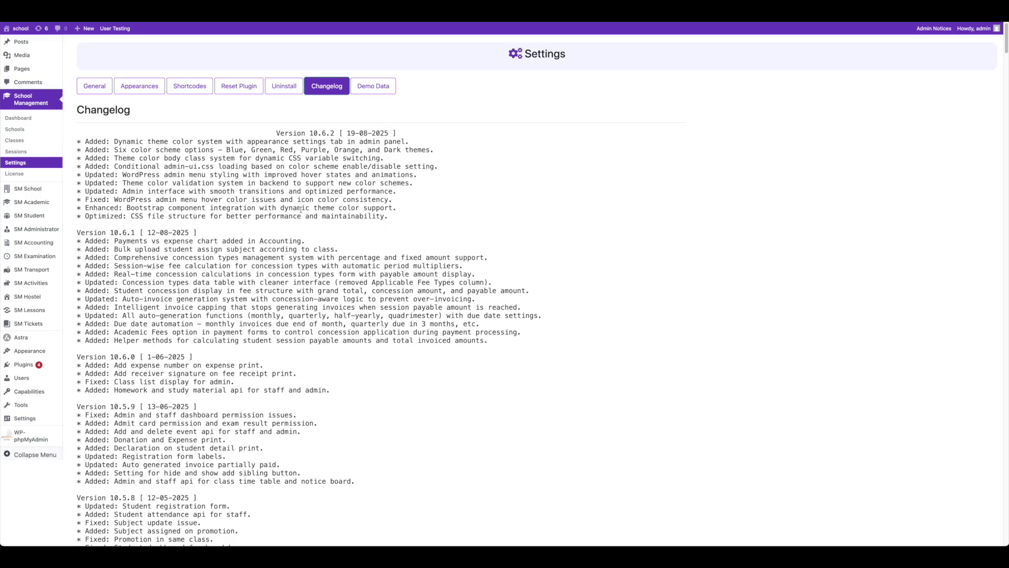
- Generate demo data for testing from the plugin's settings
{"action": "left_click", "coordinate": [363, 87]}
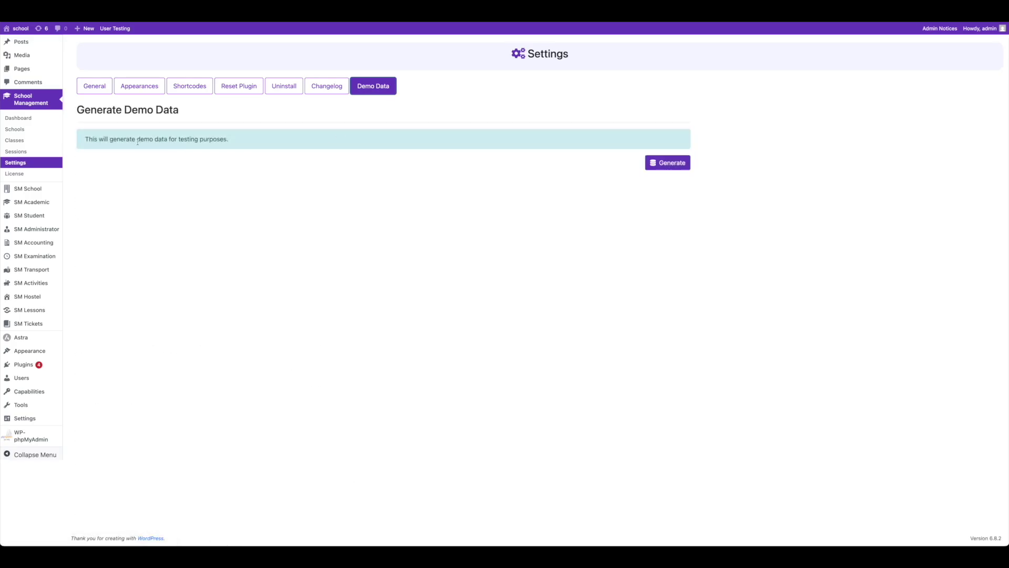
{"action": "left_click_drag", "start_coordinate": [91, 121], "coordinate": [192, 110]}
{"action": "left_click", "coordinate": [213, 143]}
{"action": "left_click", "coordinate": [656, 163]}
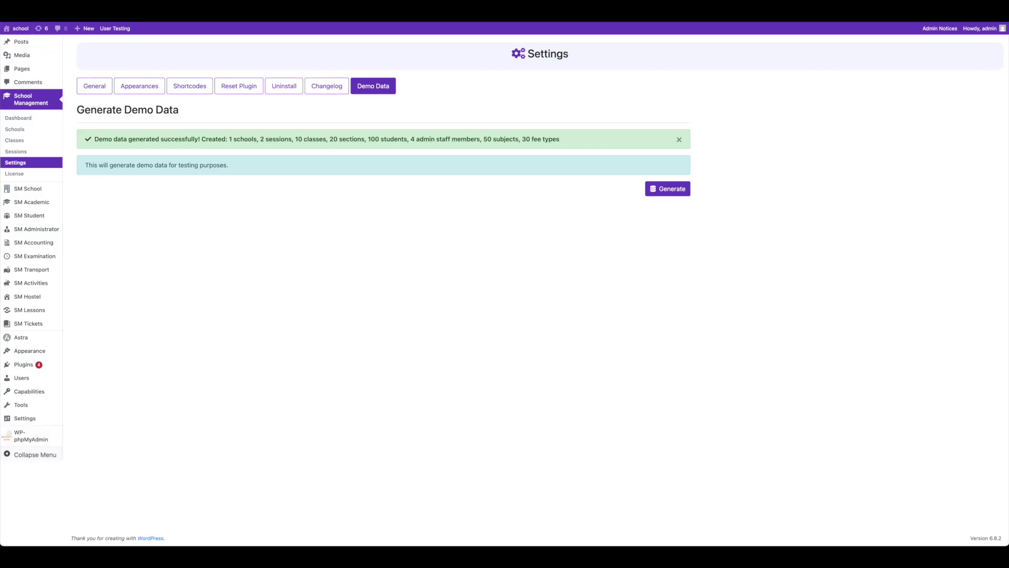
- Open the list of schools and check the Greenfield Academy Demo entry and its available actions
{"action": "left_click", "coordinate": [44, 18]}
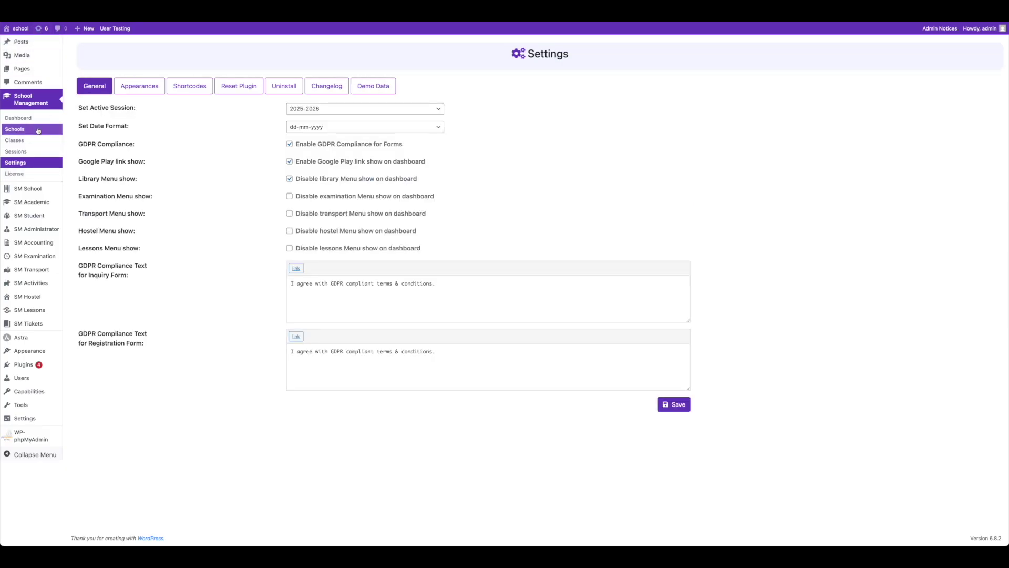
{"action": "left_click", "coordinate": [44, 132]}
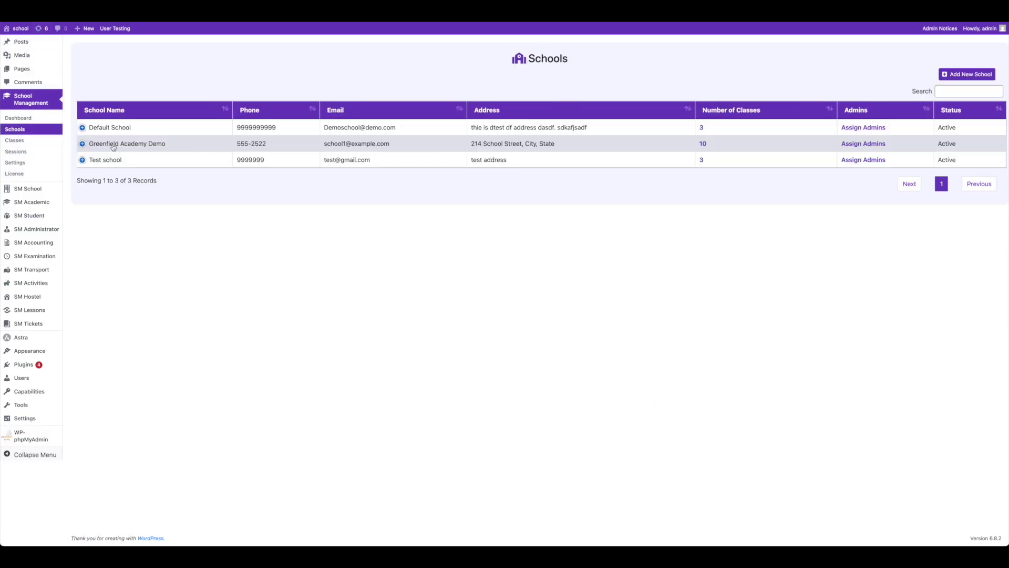
{"action": "left_click_drag", "start_coordinate": [175, 150], "coordinate": [92, 148]}
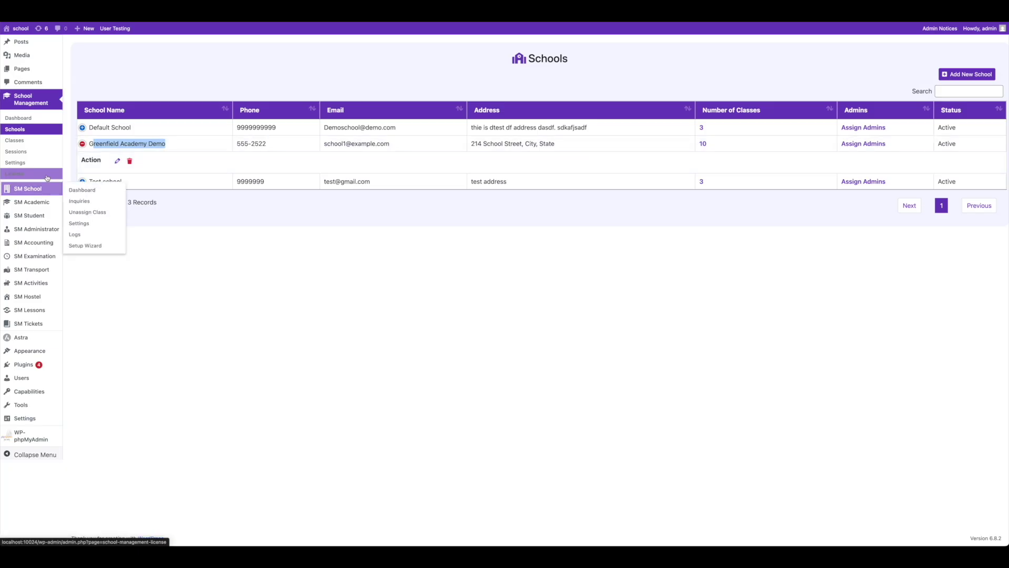
- Open the school dashboard of Greenfield Academy Demo and examine its total sections and total students
{"action": "left_click", "coordinate": [40, 122]}
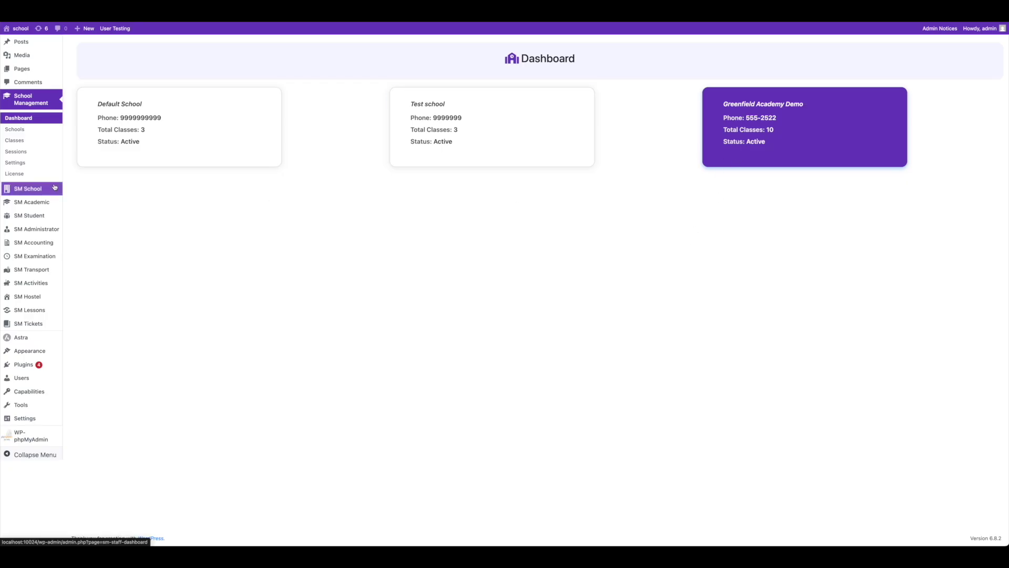
{"action": "left_click", "coordinate": [790, 157]}
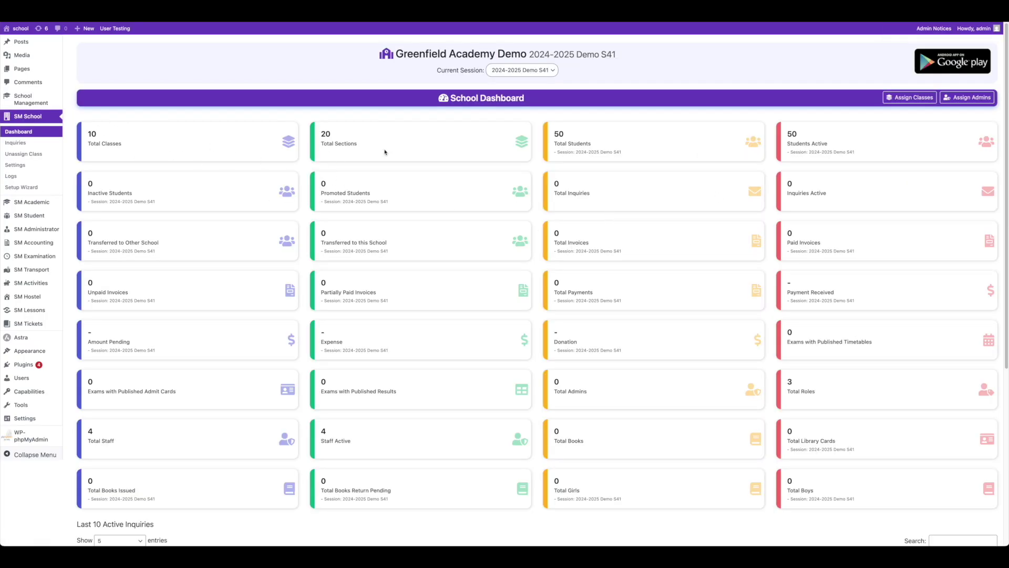
{"action": "left_click_drag", "start_coordinate": [409, 151], "coordinate": [336, 143]}
{"action": "left_click_drag", "start_coordinate": [643, 148], "coordinate": [547, 145]}
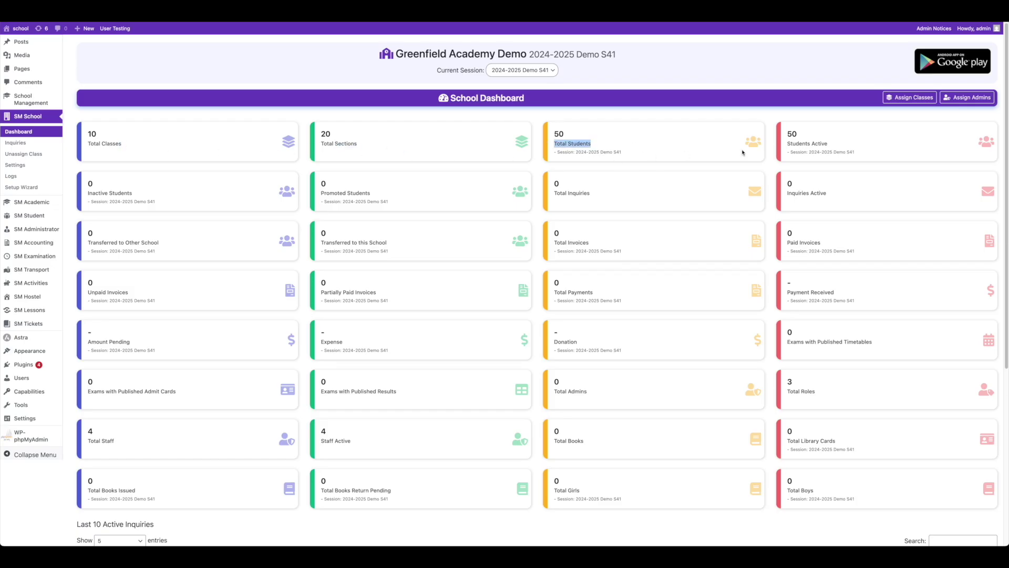